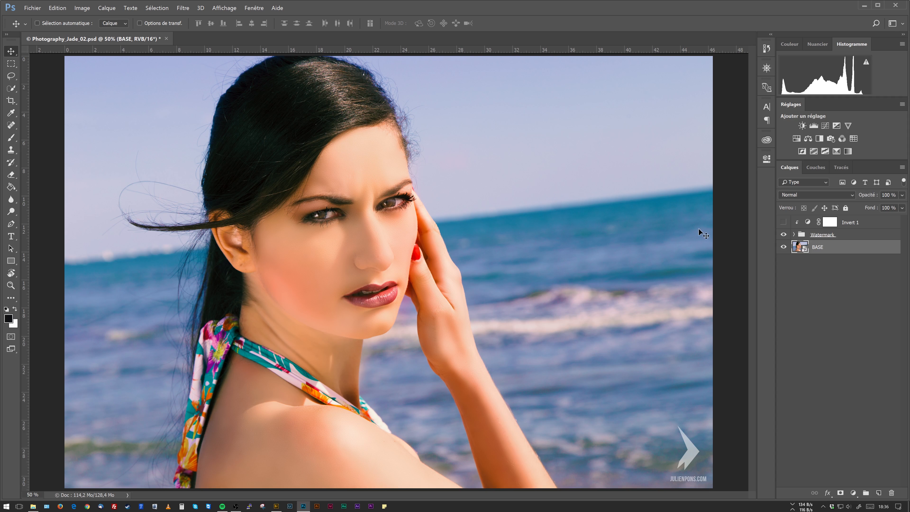
Step: Open the Fluidité (Liquify) filter on the BASE layer
left_click(783, 246)
left_click(784, 247)
left_click(184, 9)
left_click(193, 62)
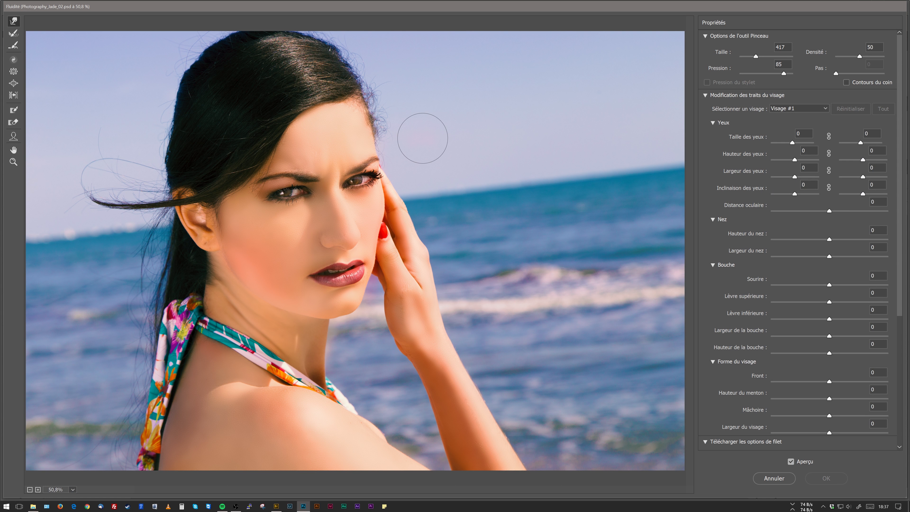
Step: Examine the face-aware options, including the face selector and the Yeux, Nez, Bouche and Forme du visage sections
left_click(705, 94)
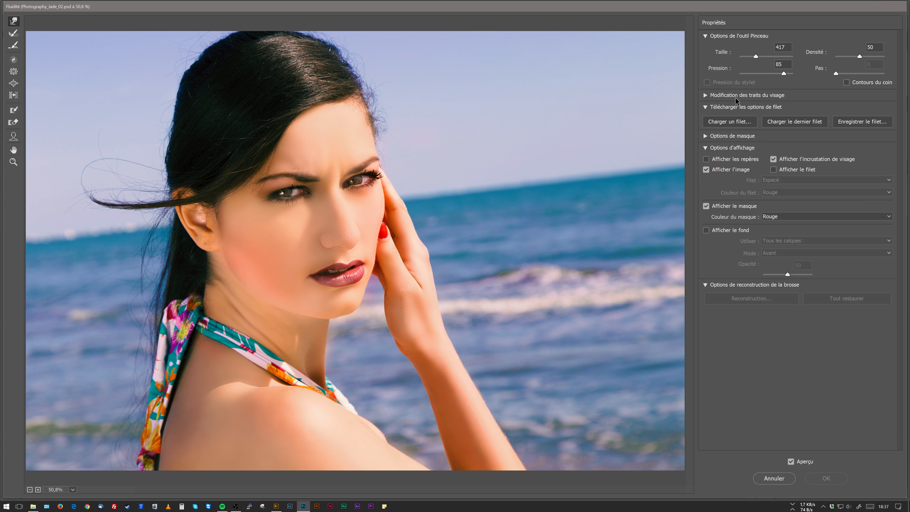
left_click(705, 95)
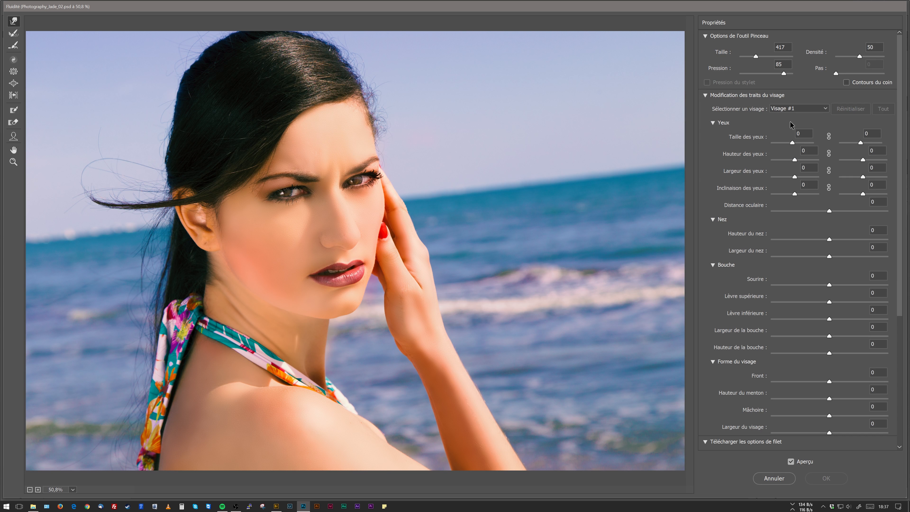
left_click(826, 109)
left_click(827, 110)
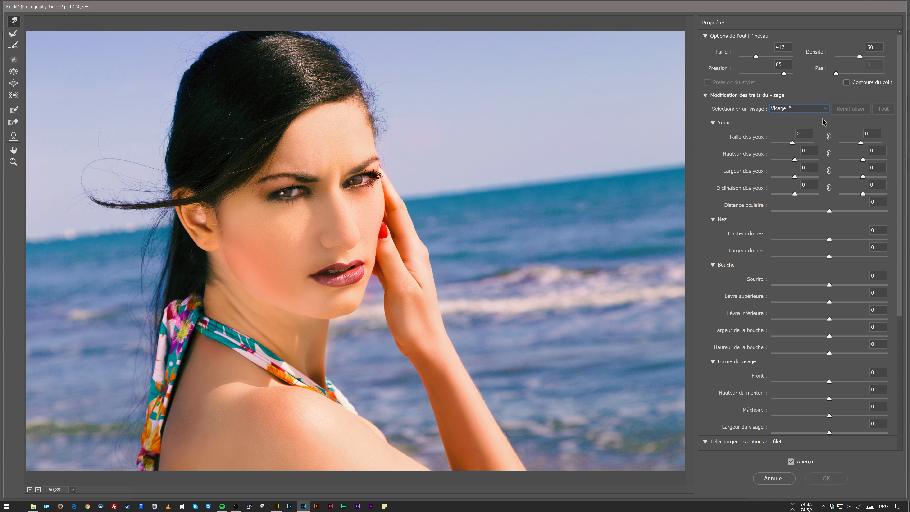
left_click(712, 122)
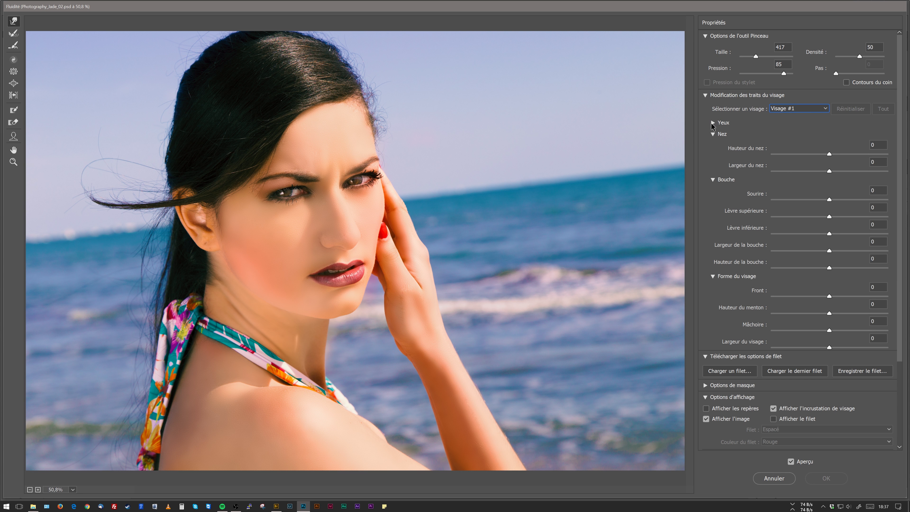
left_click(712, 134)
left_click(712, 146)
left_click(712, 157)
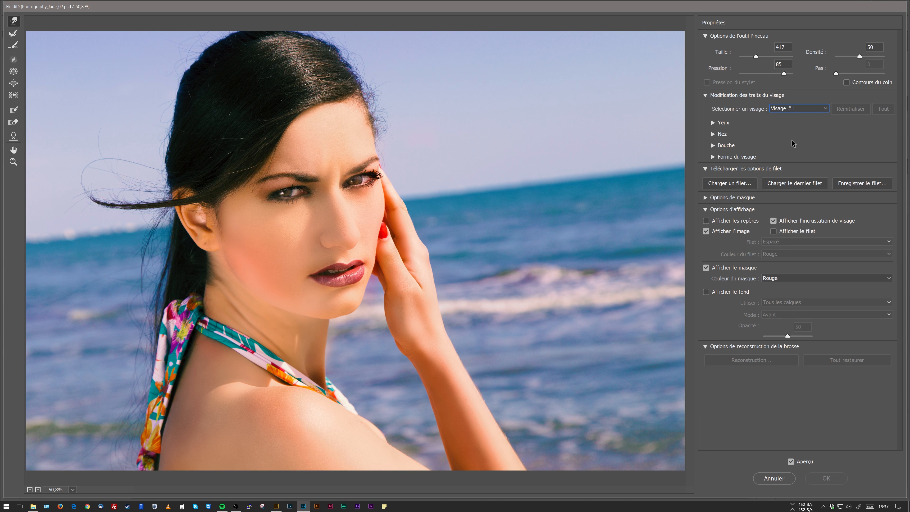
left_click(712, 157)
left_click(712, 146)
left_click(712, 133)
left_click(713, 122)
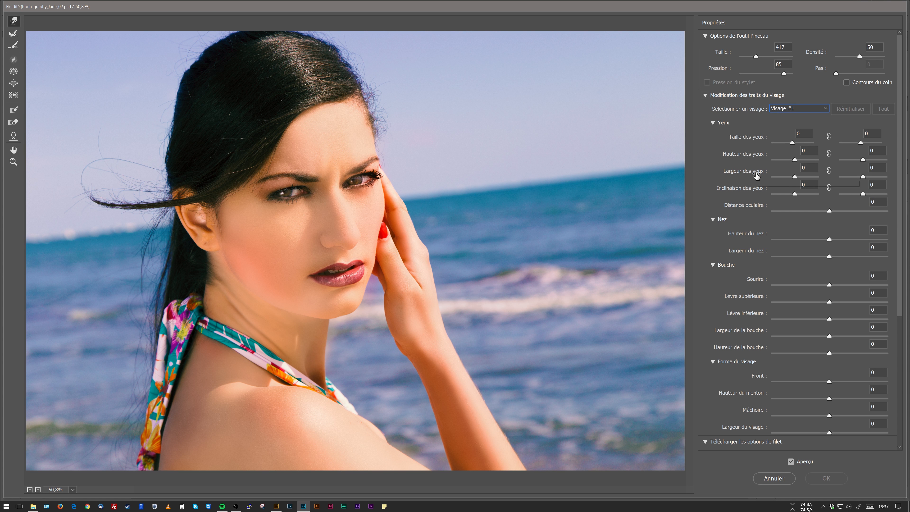
Step: Try changing the left eye's size and height independently, and reset both to 0
mouse_move(791, 144)
left_mouse_down()
mouse_move(772, 143)
mouse_move(779, 143)
left_mouse_up()
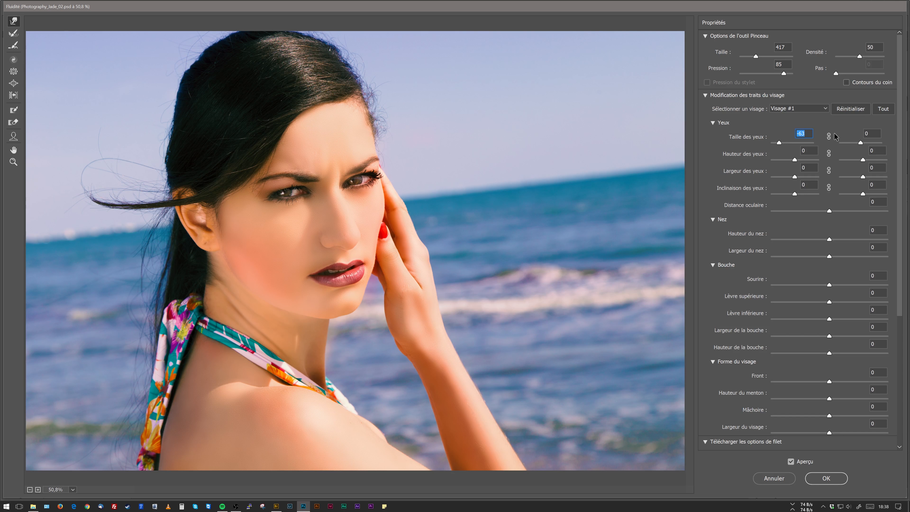
type("0")
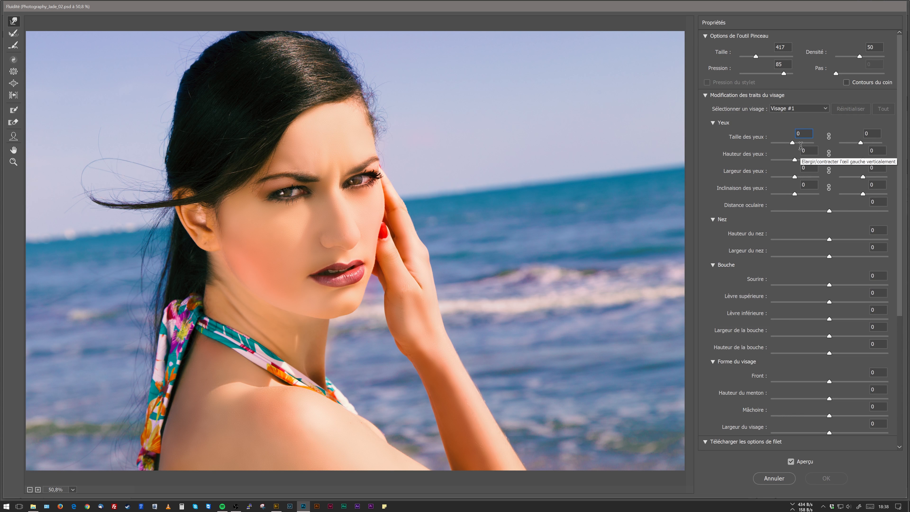
left_click_drag(792, 143, 802, 159)
type("0")
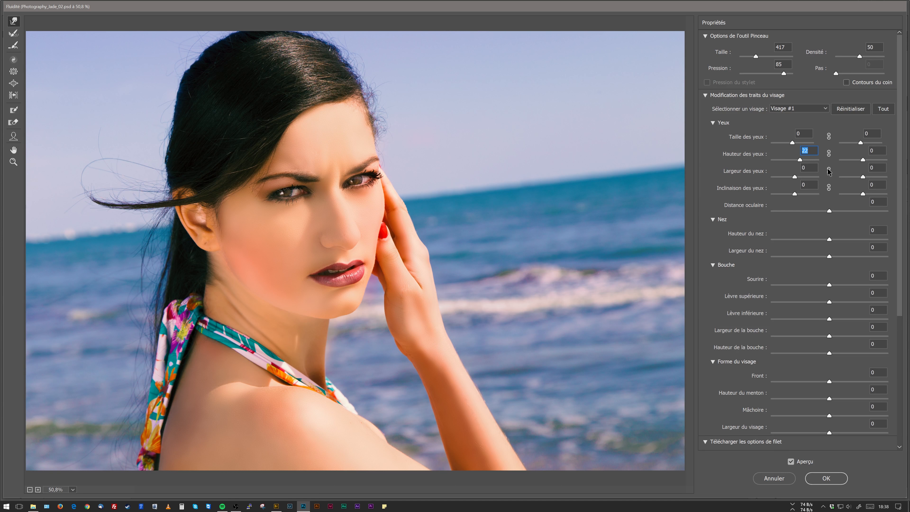
type("0")
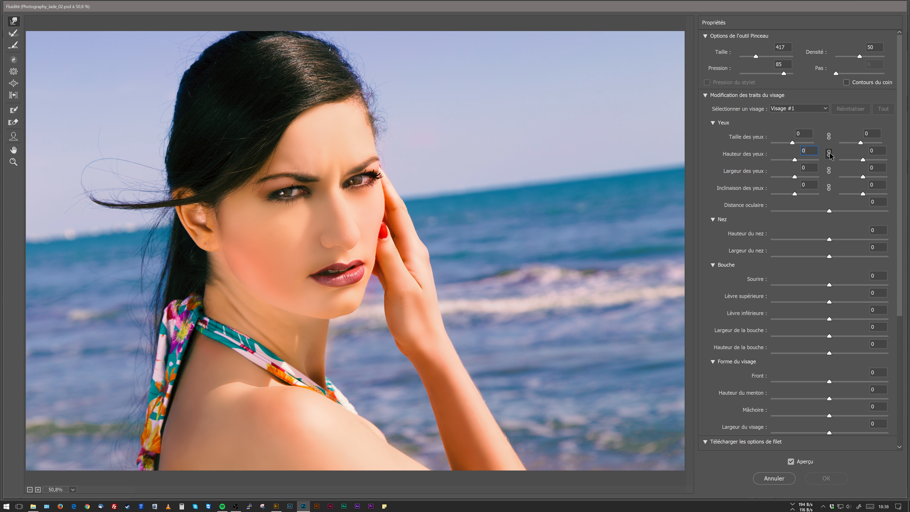
Step: Link the height of both eyes and set it to 6, and set the eye distance to -7
mouse_move(795, 161)
left_mouse_down()
mouse_move(831, 162)
mouse_move(795, 165)
left_mouse_up()
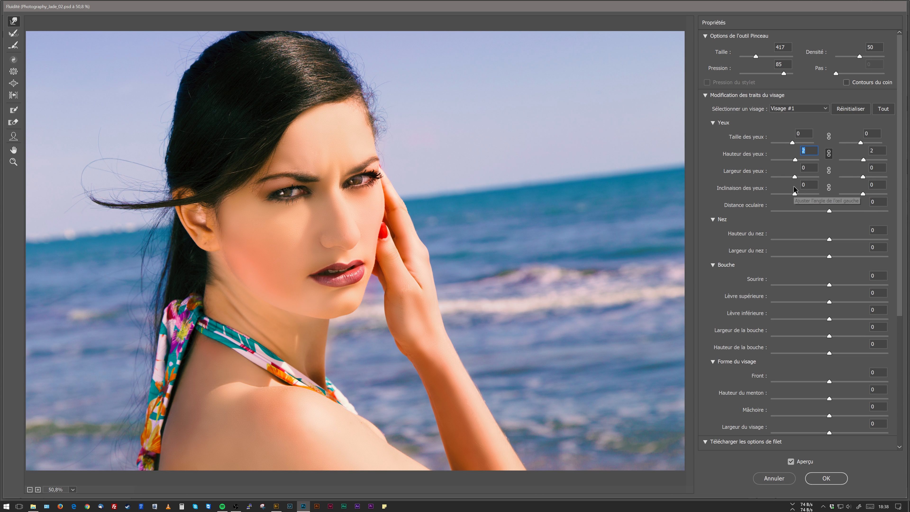
left_click_drag(795, 161, 797, 163)
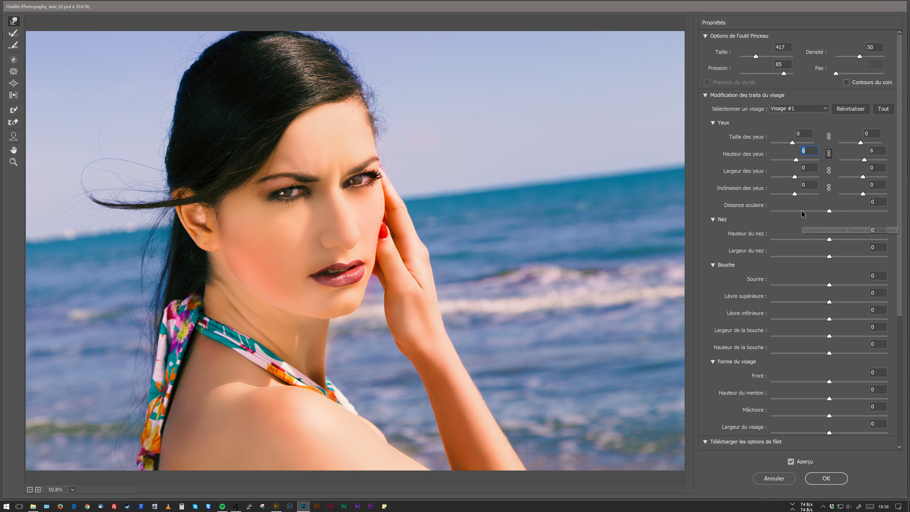
left_click_drag(795, 194, 807, 212)
type("00")
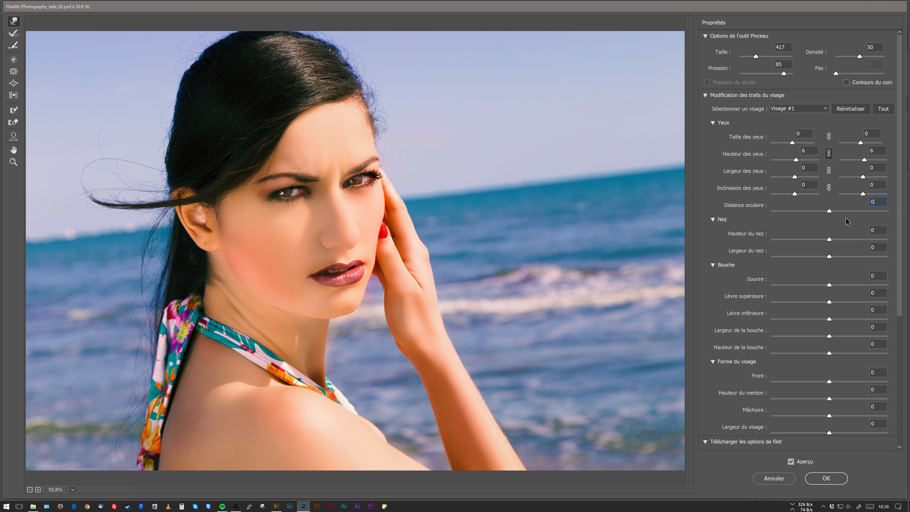
left_click_drag(830, 212, 824, 212)
Step: Try raising and lowering the nose height, and reset it to 0
left_click_drag(830, 240, 859, 246)
left_click_drag(887, 239, 804, 249)
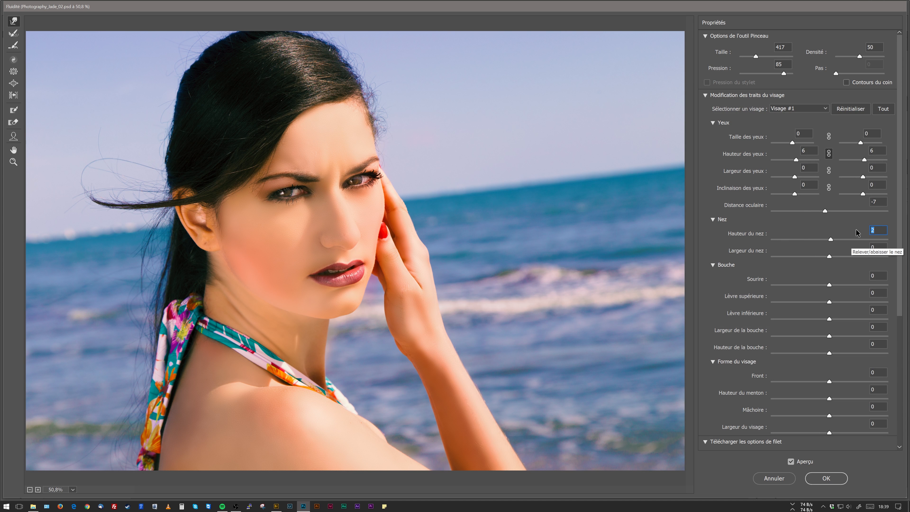
type("0")
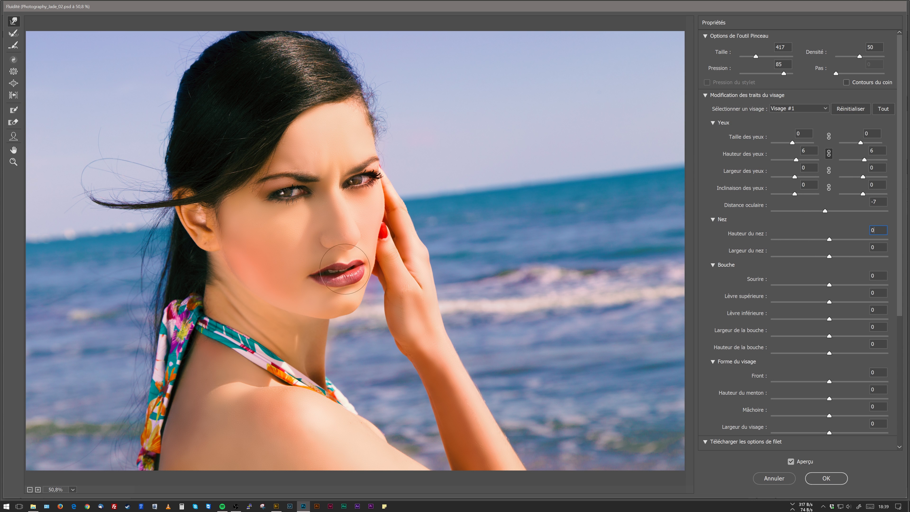
Step: Reshape the mouth with smile -24, upper lip 100, lower lip 7, mouth width -22 and mouth height -16
scroll(833, 285, "down", 2)
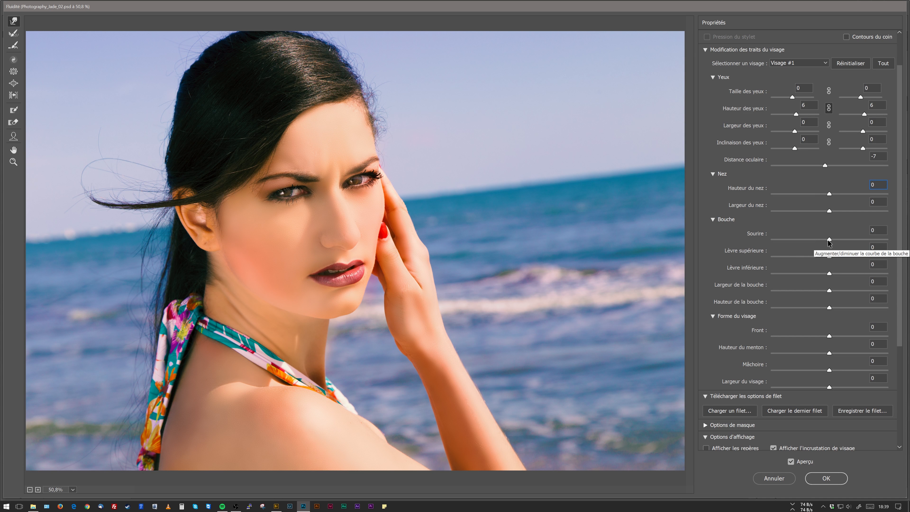
left_click_drag(829, 240, 888, 257)
left_click_drag(829, 273, 819, 308)
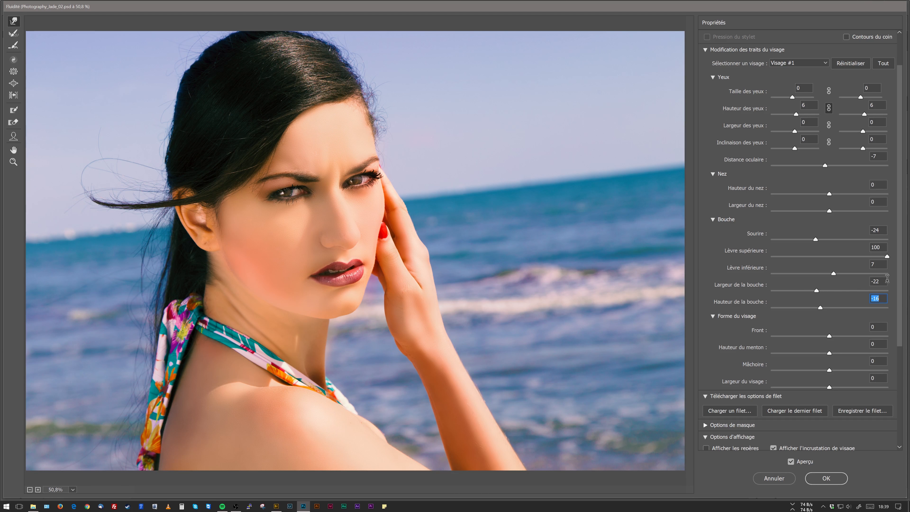
Step: Set the forehead to -100 and the jaw to -4 in the face shape options
scroll(897, 283, "down", 3)
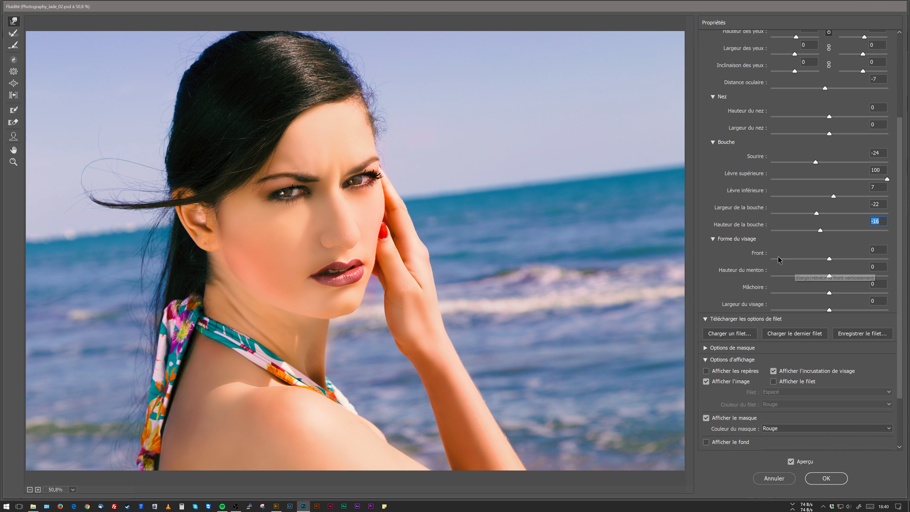
left_click_drag(829, 259, 757, 257)
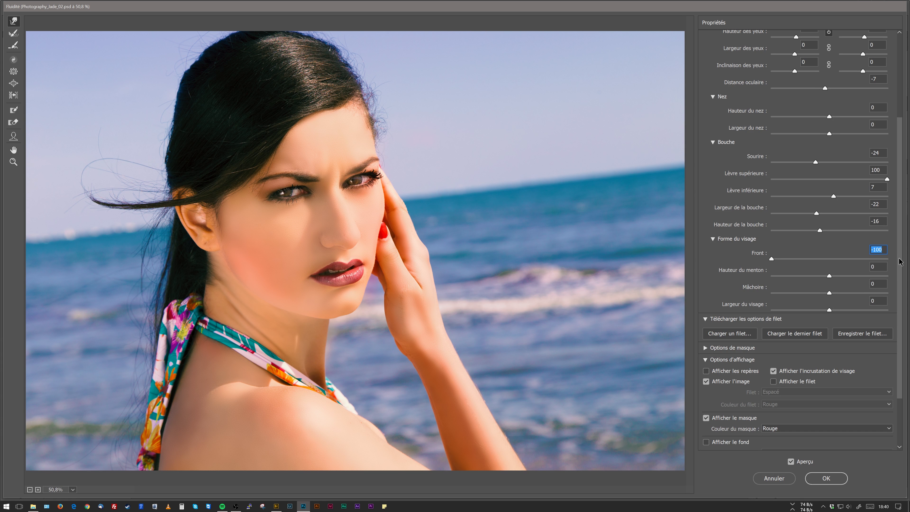
left_click_drag(899, 266, 899, 300)
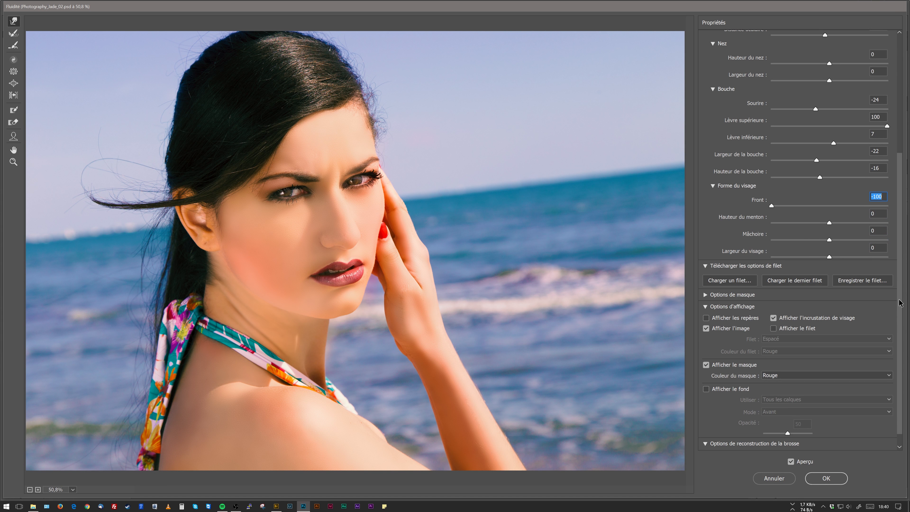
scroll(870, 226, "up", 1)
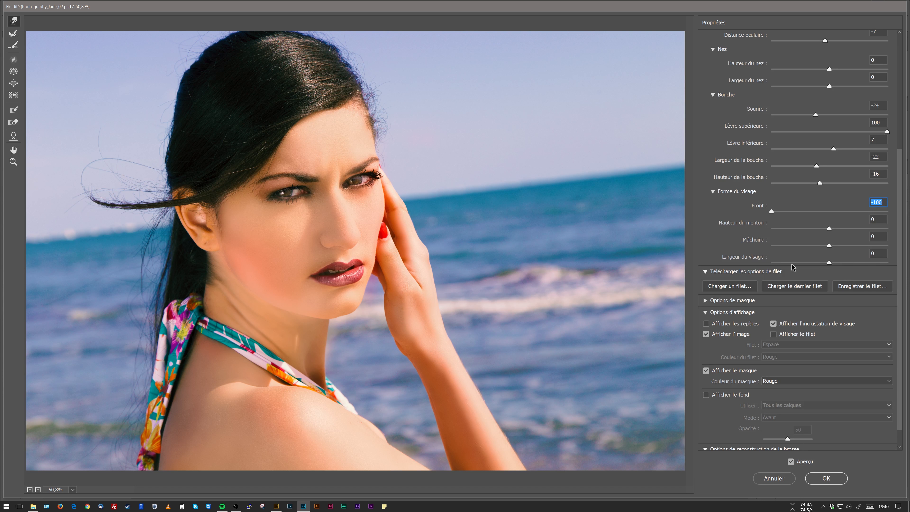
left_click_drag(903, 162, 899, 92)
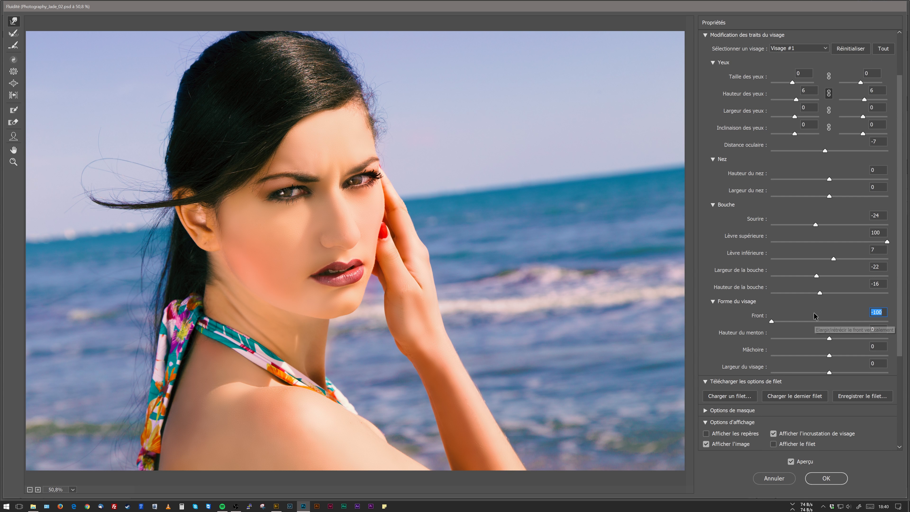
left_click_drag(741, 353, 786, 355)
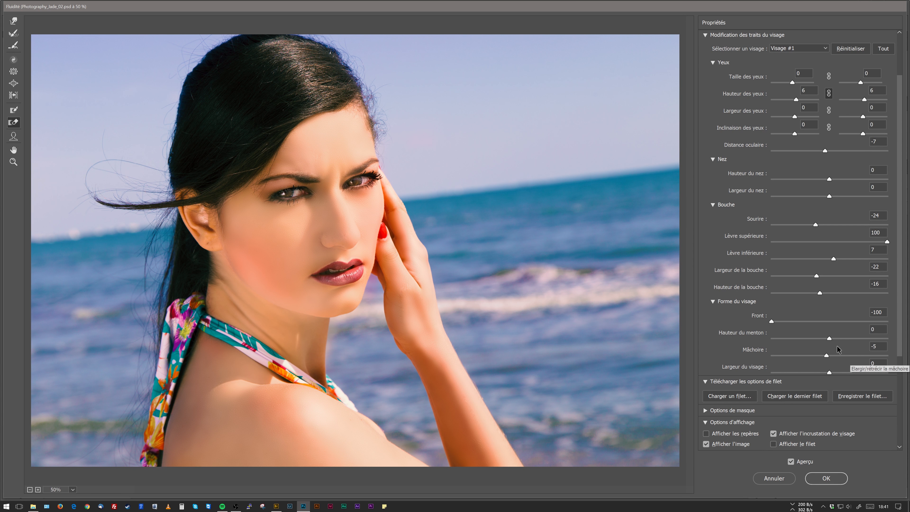
left_click(826, 356)
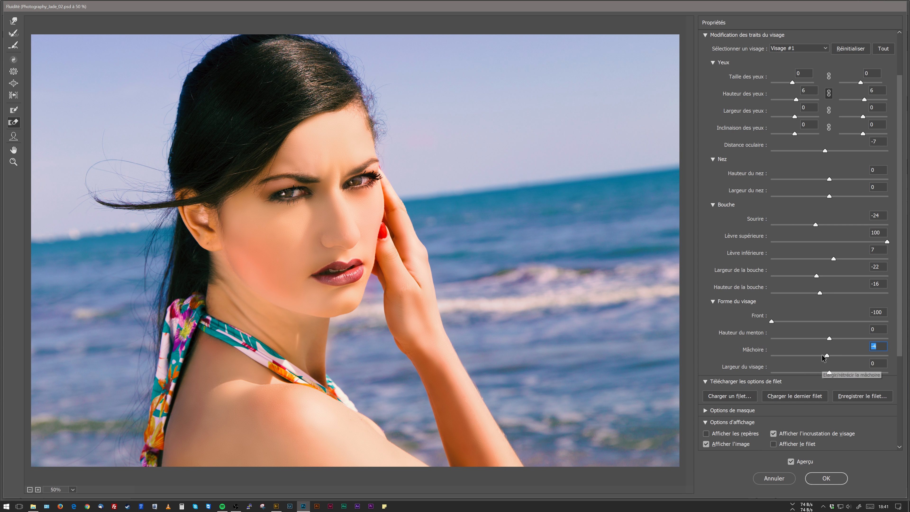
Step: Narrow the face by setting its width to -67
mouse_move(828, 372)
left_mouse_down()
mouse_move(839, 371)
mouse_move(764, 373)
mouse_move(828, 374)
left_mouse_up()
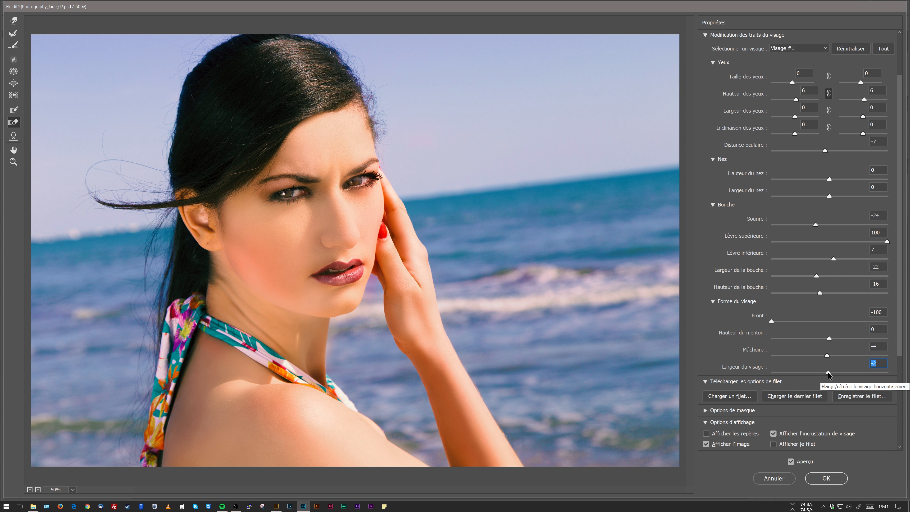
scroll(829, 375, "down", 2)
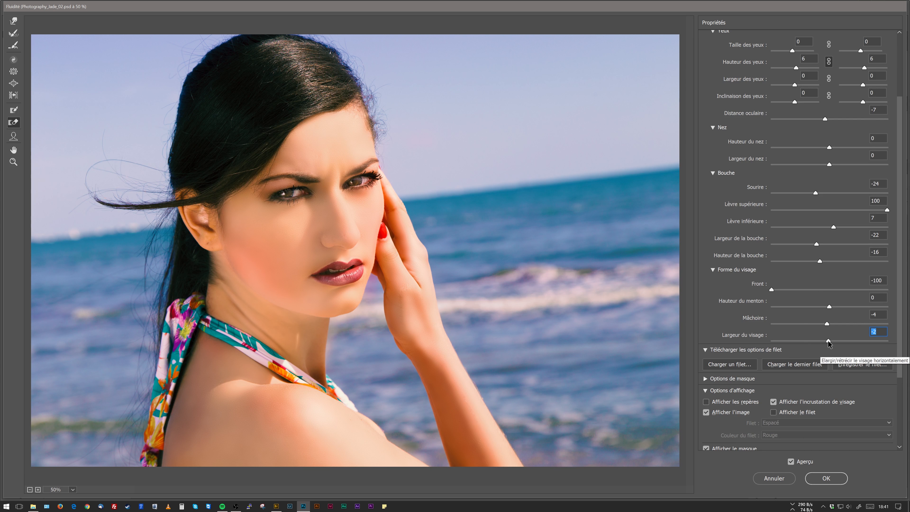
left_click_drag(828, 345, 792, 343)
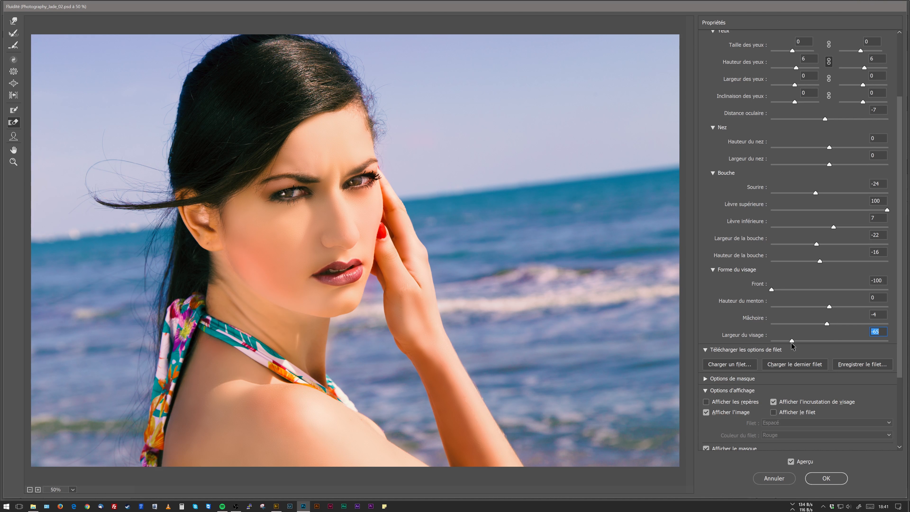
left_click_drag(788, 343, 791, 343)
scroll(894, 377, "down", 3)
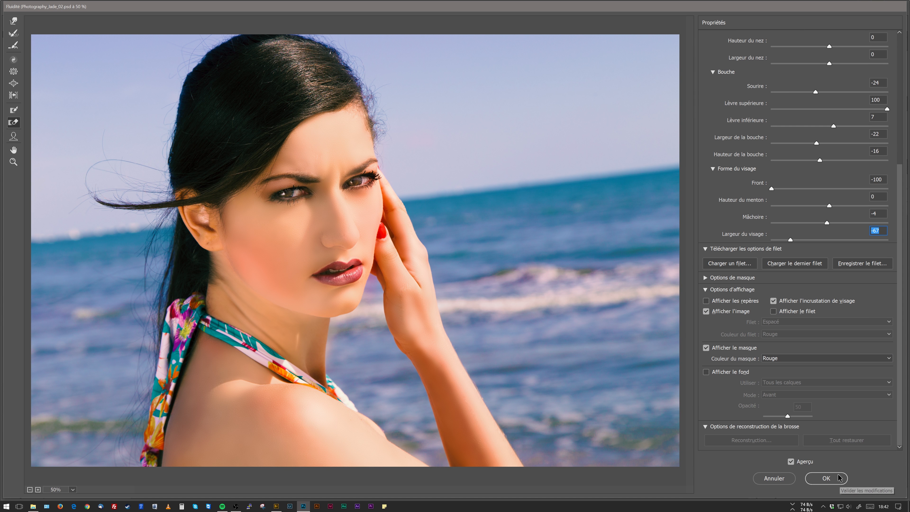
Step: Apply the Fluidité adjustments to the BASE layer and hide the resulting smart filter to compare with the original
left_click(826, 477)
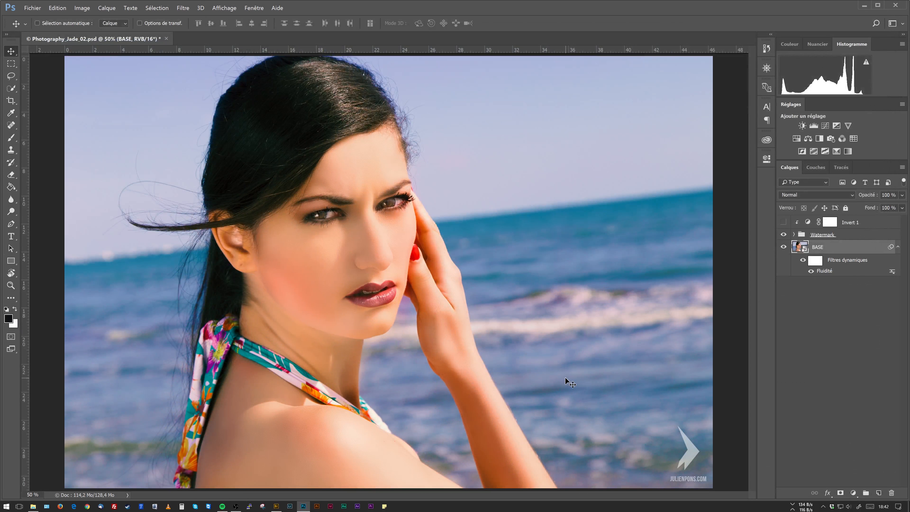
left_click(811, 272)
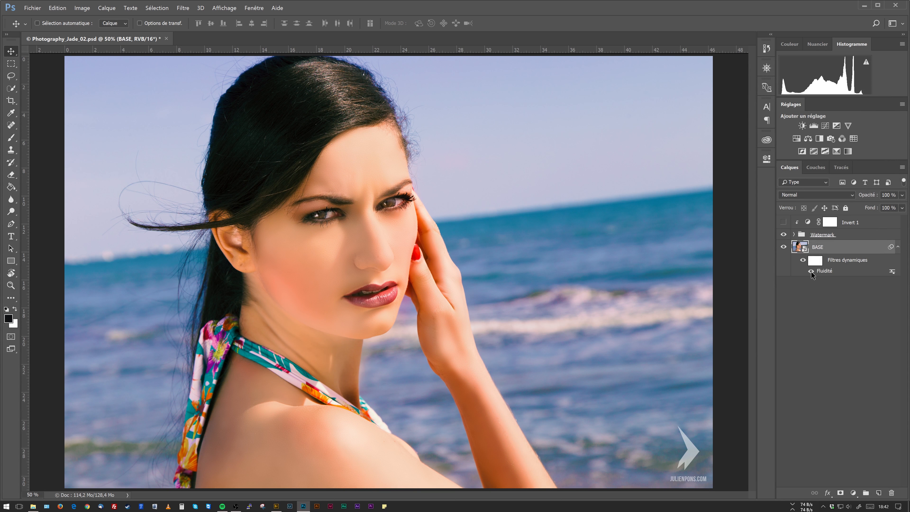